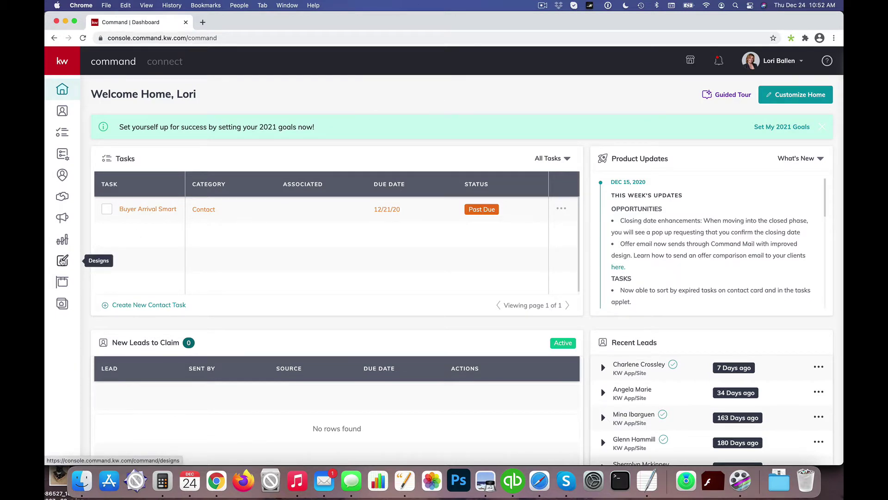
Step: Filter the Designs templates to Agent site, listing its 13 templates including Real Estate Blog
click(62, 261)
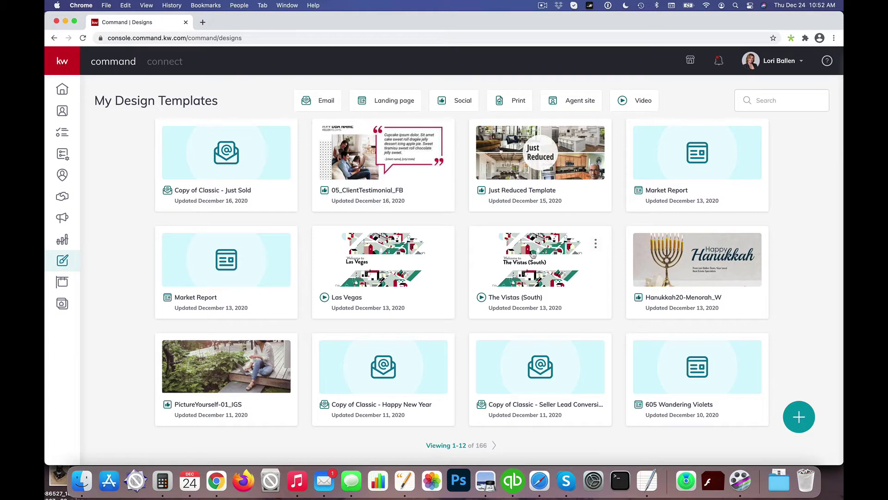
click(578, 100)
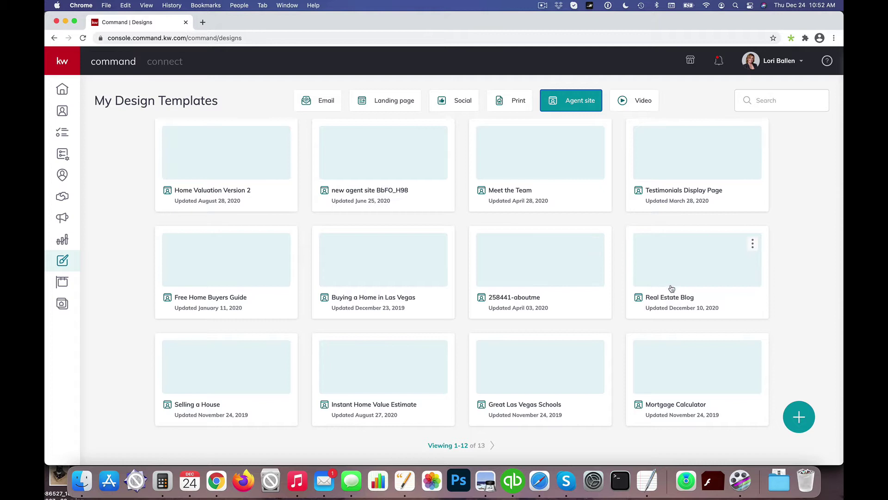
Step: Open the Real Estate Blog template in the site editor and review its Las Vegas blog posts
click(693, 271)
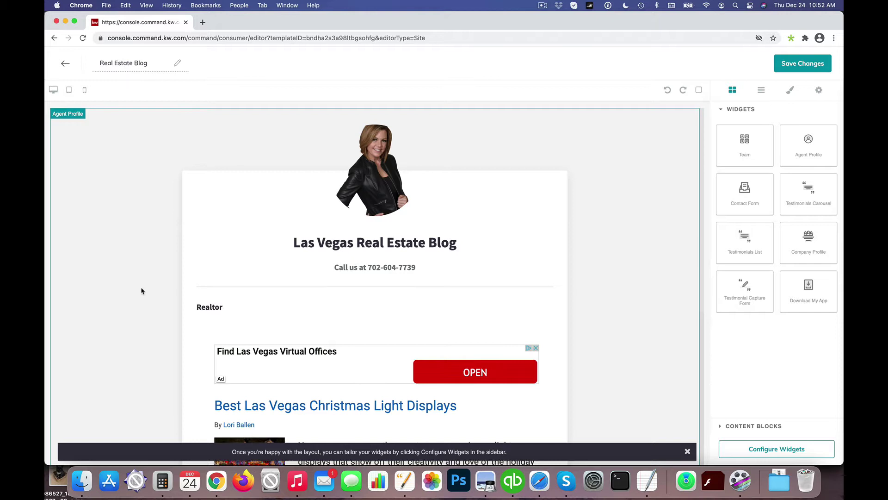
scroll(142, 291, down, 5)
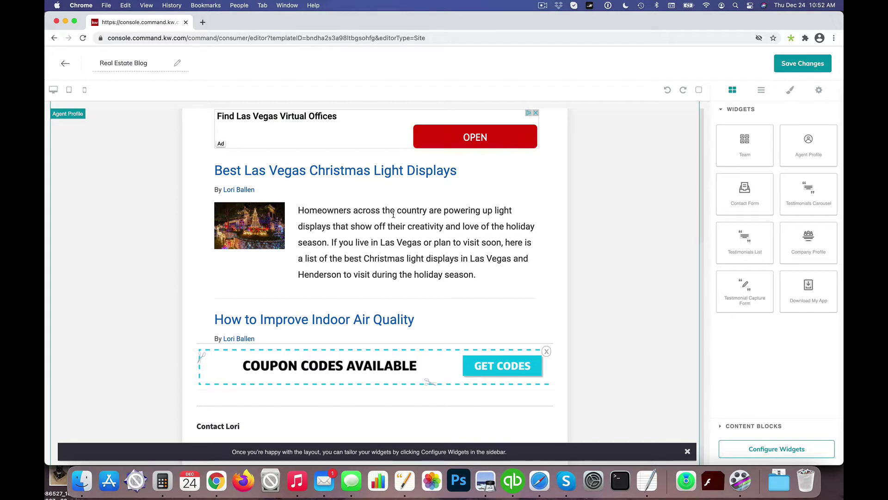
scroll(393, 214, down, 10)
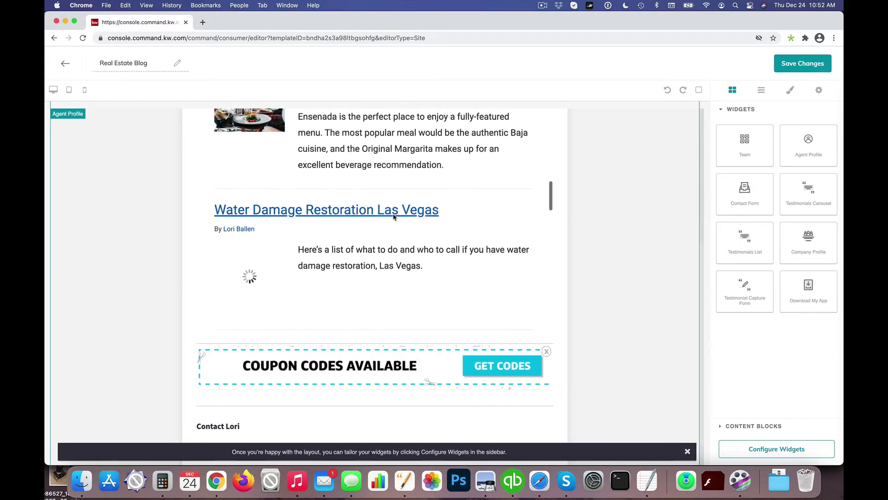
scroll(393, 215, up, 8)
scroll(393, 216, up, 6)
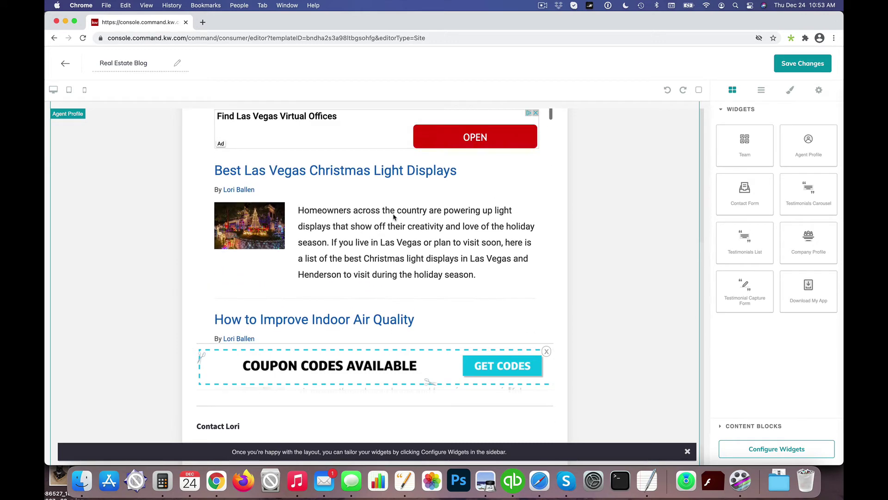
Step: Open the Agent Profile widget's settings from Configure Widgets
click(777, 448)
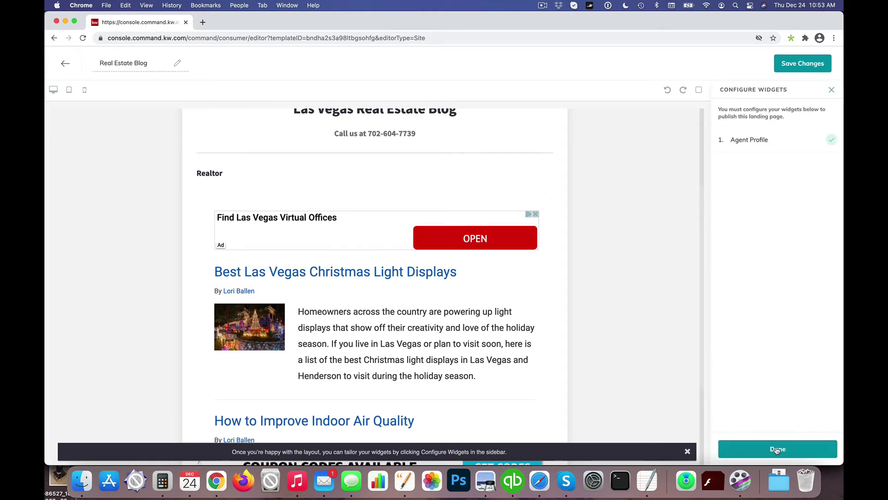
click(756, 140)
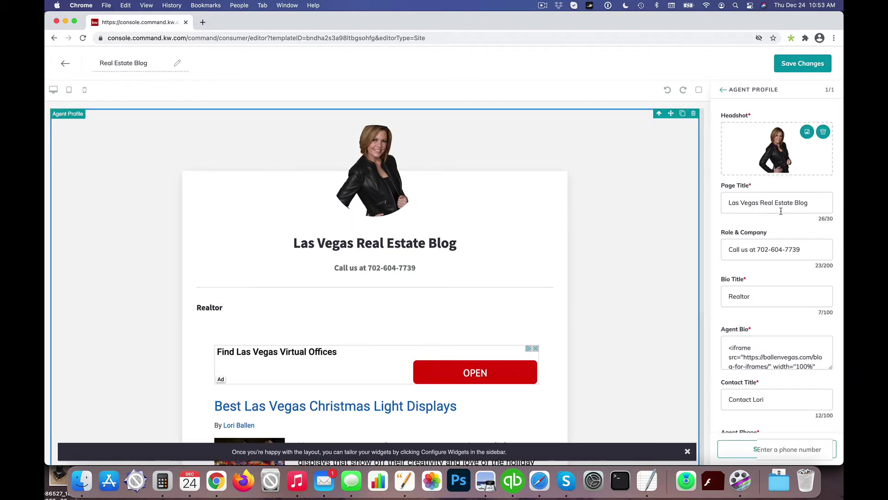
scroll(761, 270, down, 3)
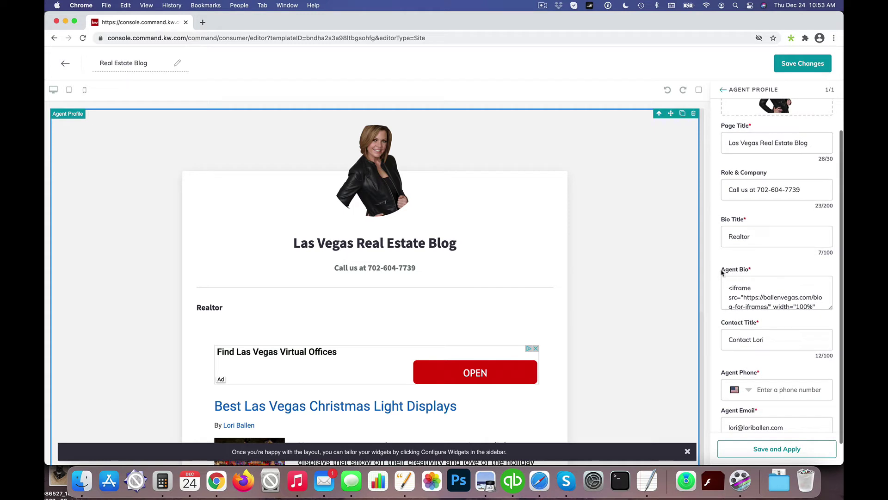
scroll(757, 256, down, 2)
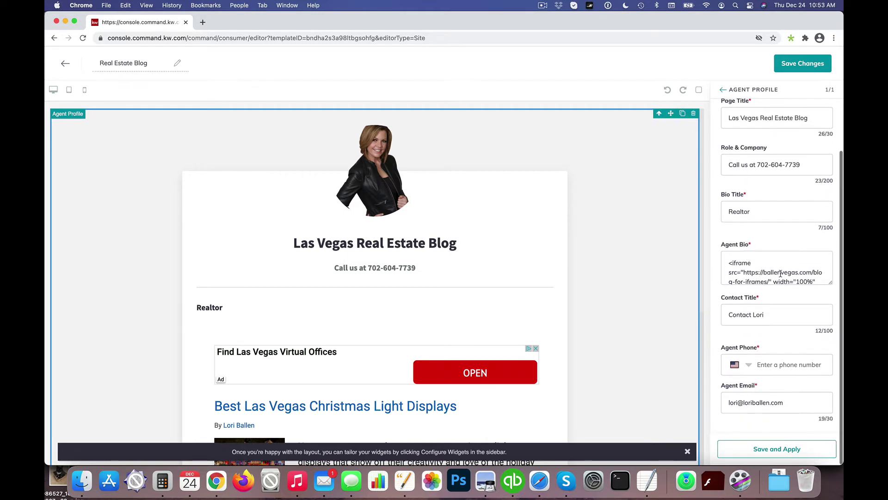
scroll(779, 272, down, 3)
scroll(780, 272, up, 4)
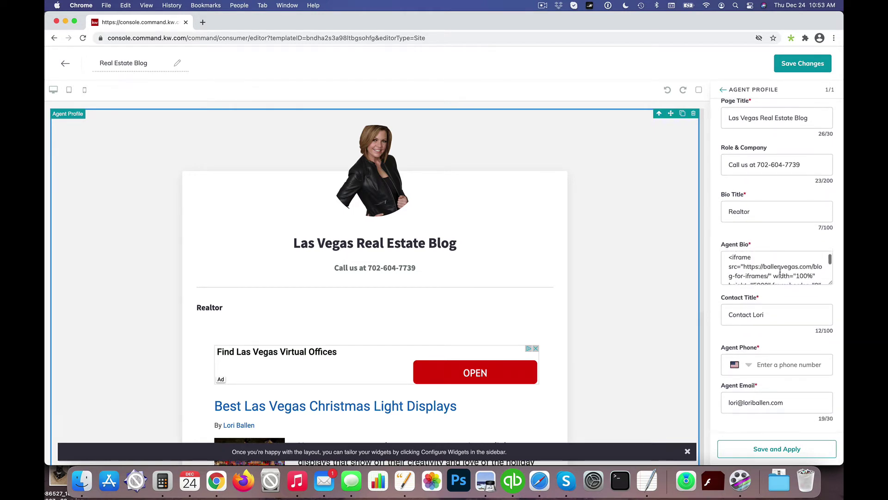
Step: Enlarge the Agent Bio box and copy the blog feed URL from its iframe code
drag(831, 283, 831, 321)
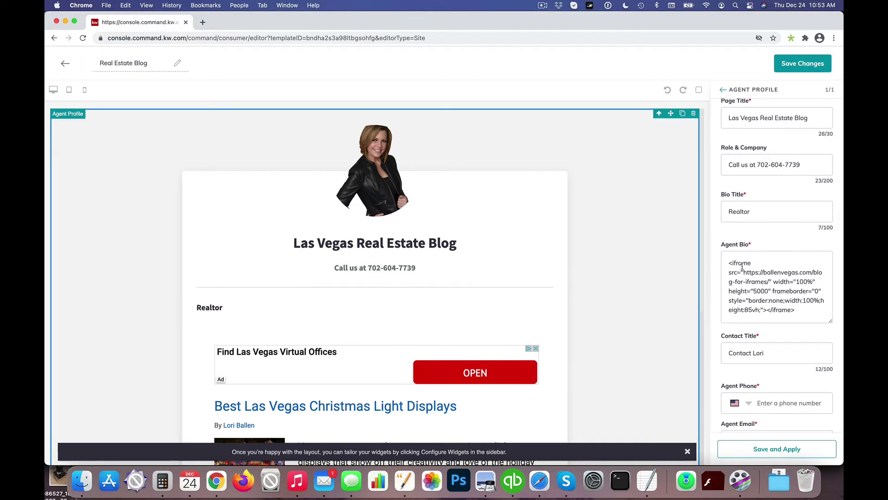
drag(731, 263, 751, 263)
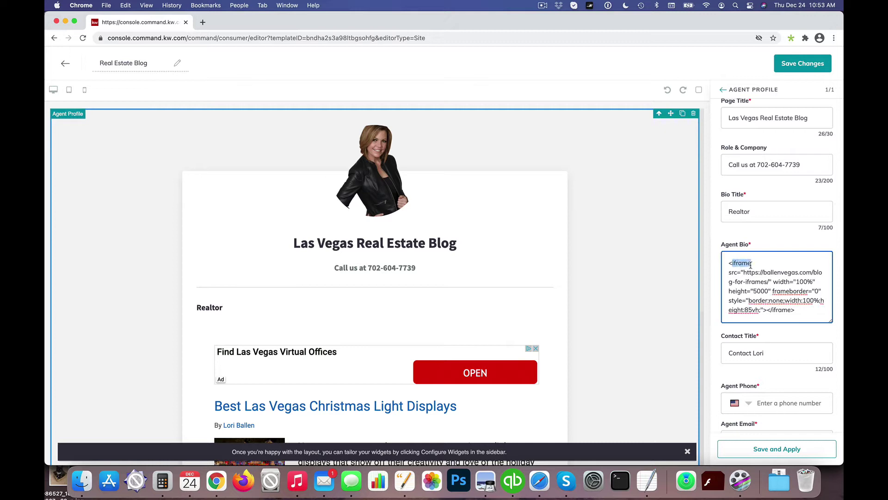
click(743, 273)
drag(744, 273, 768, 286)
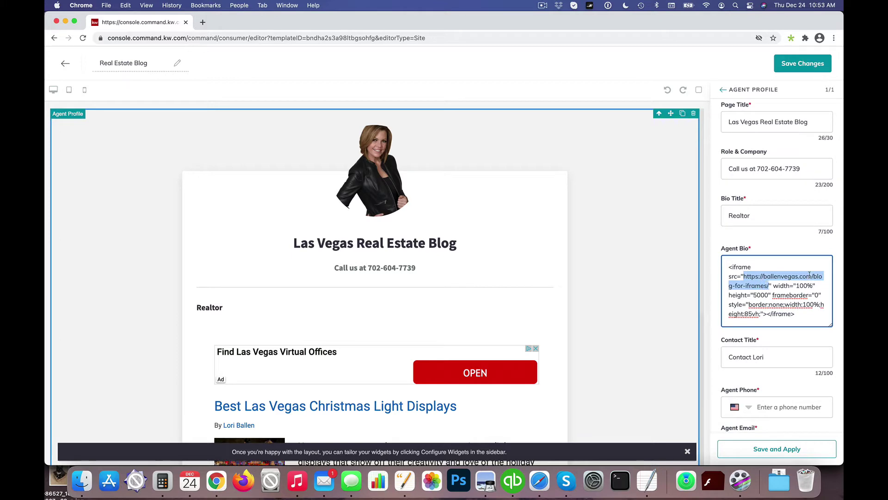
key(super+c)
Step: Load the copied blog-for-iframes feed URL in a new Chrome window
key(super+n)
key(super+v)
key(Return)
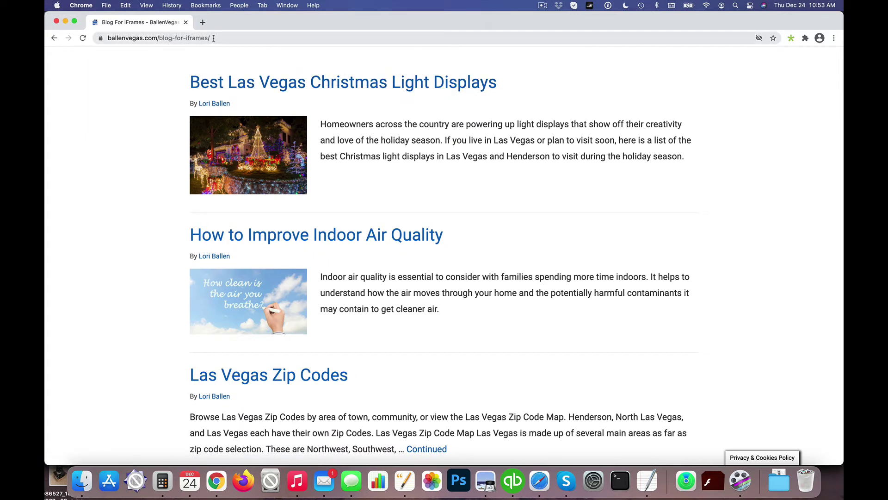
drag(212, 38, 159, 39)
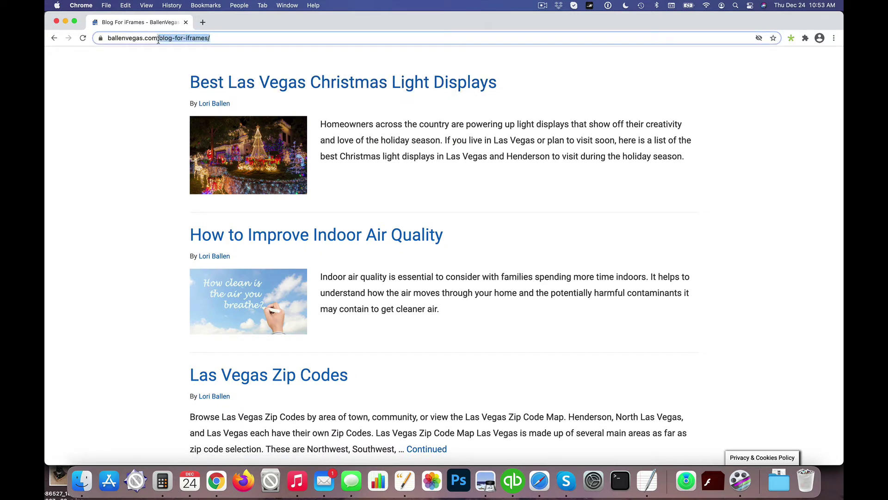
click(245, 39)
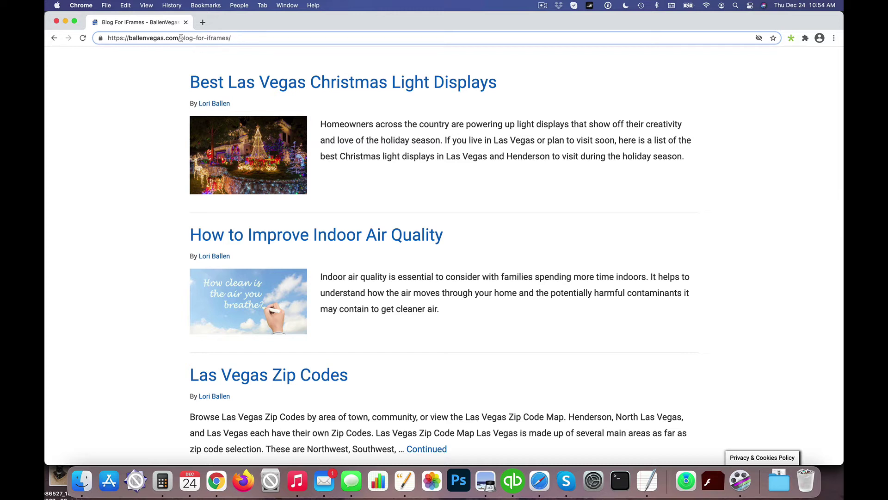
Step: Strip the blog-for-iframes path to load the ballenvegas.com home page
drag(181, 38, 335, 40)
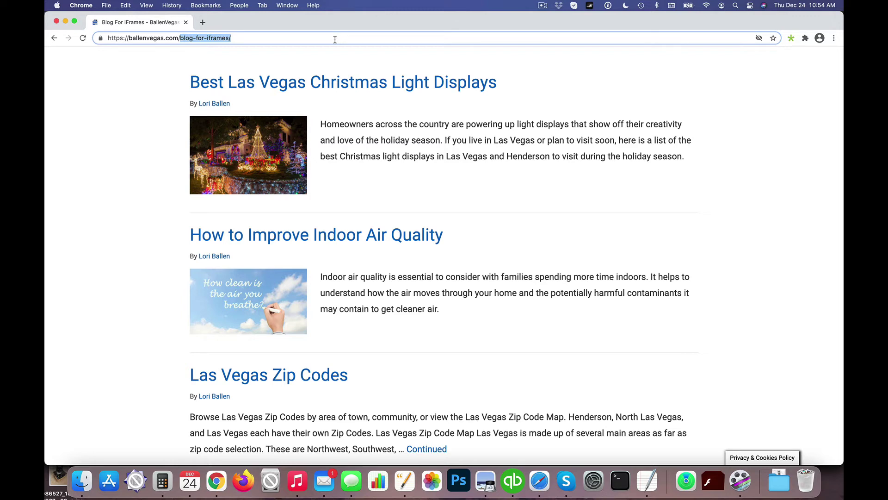
key(BackSpace)
key(Return)
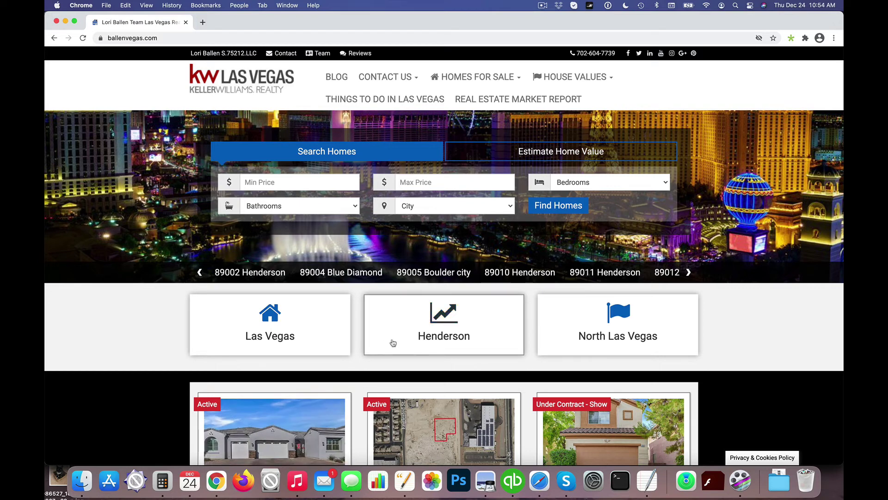
Step: Go back to the blog-for-iframes feed page and check its address and posts
click(54, 39)
drag(210, 38, 106, 38)
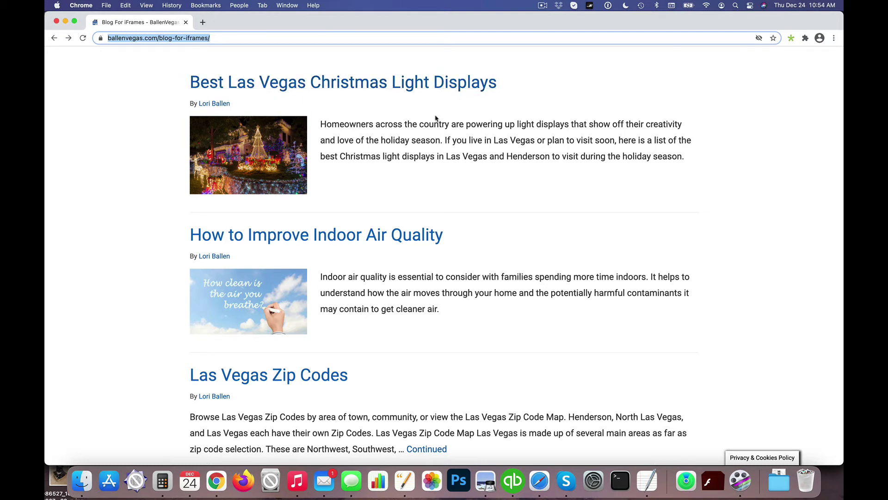
scroll(523, 266, down, 2)
scroll(527, 266, up, 2)
Step: Back in KW Command, review the Agent Bio iframe tag, feed URL and 100% width value
key(super+grave)
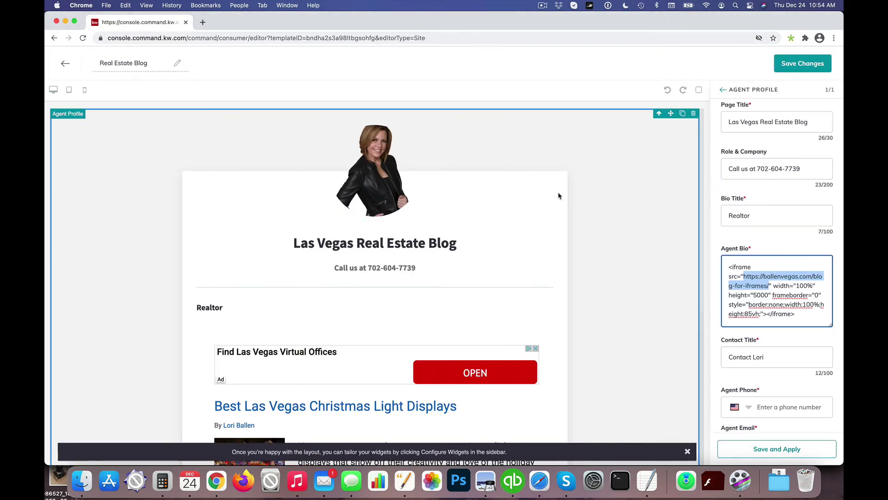
click(741, 267)
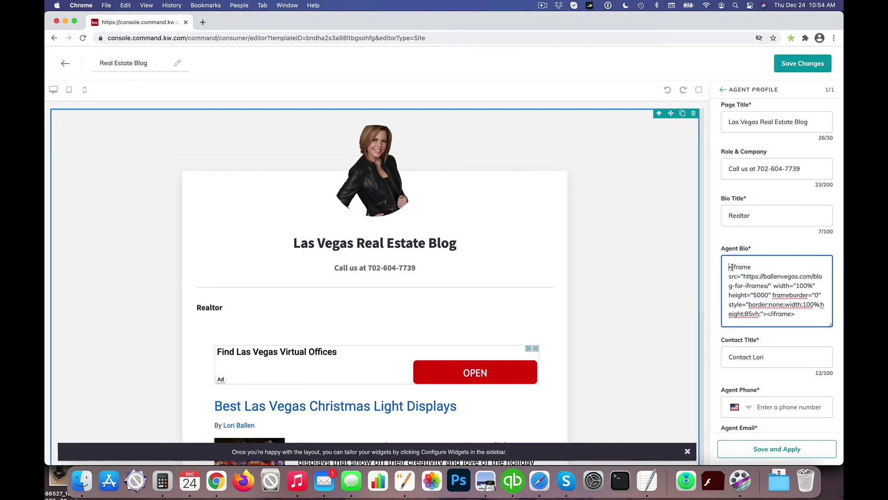
drag(729, 267, 750, 267)
drag(744, 277, 770, 287)
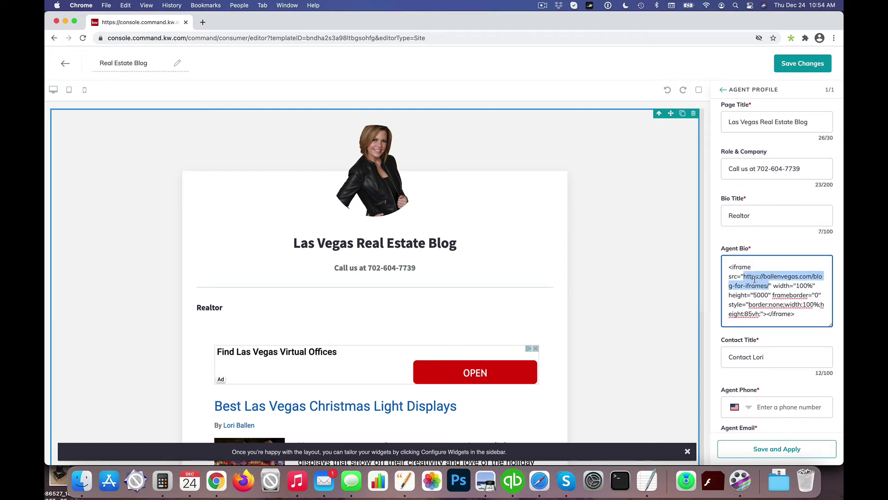
scroll(755, 283, down, 1)
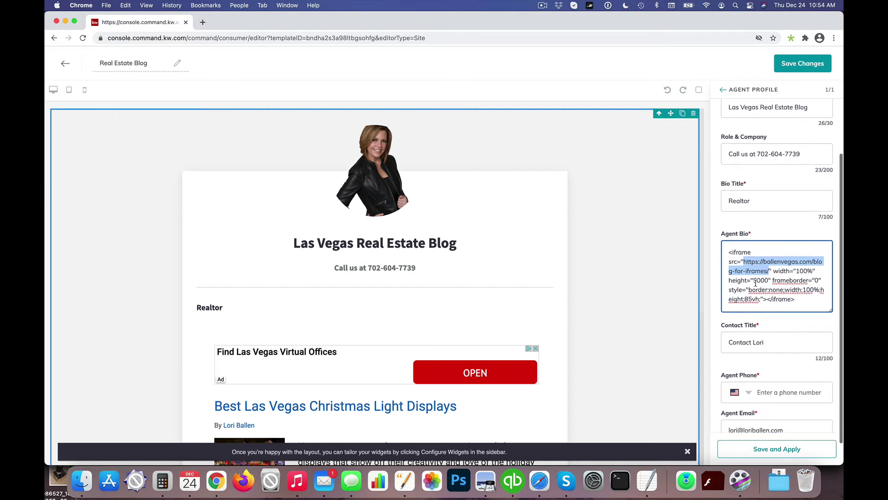
drag(773, 271, 804, 271)
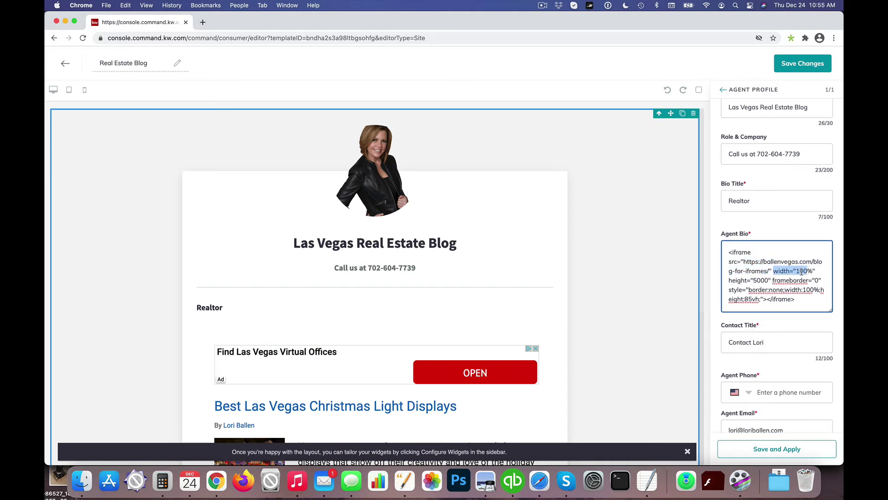
click(801, 271)
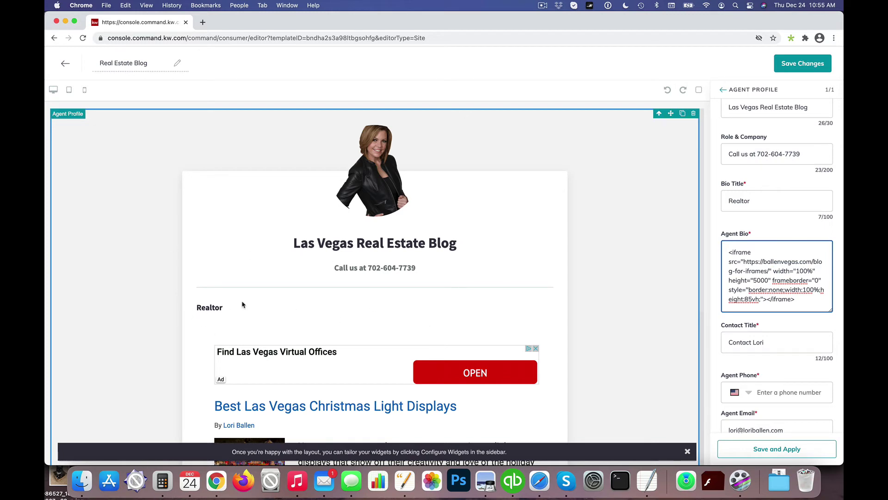
scroll(550, 307, down, 1)
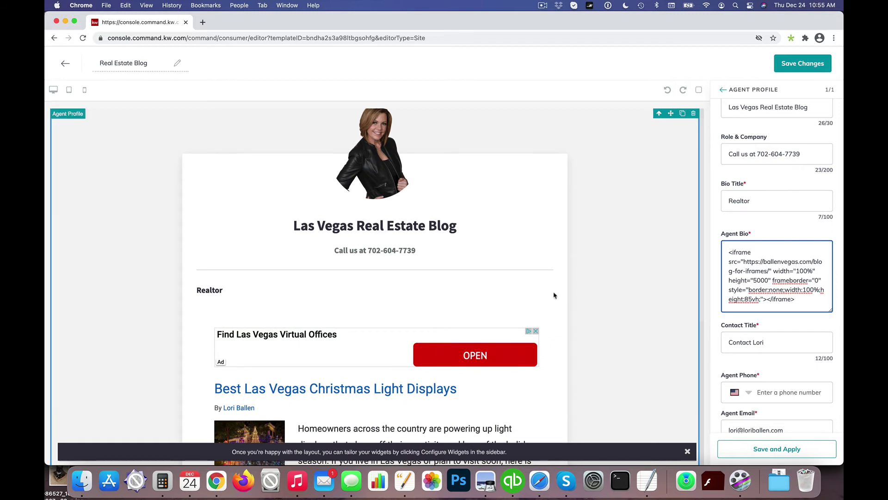
scroll(448, 306, down, 8)
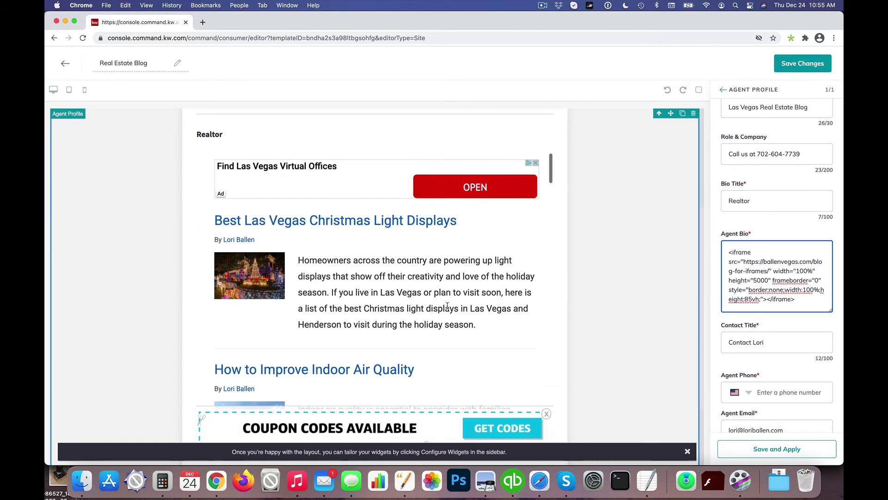
scroll(447, 305, down, 10)
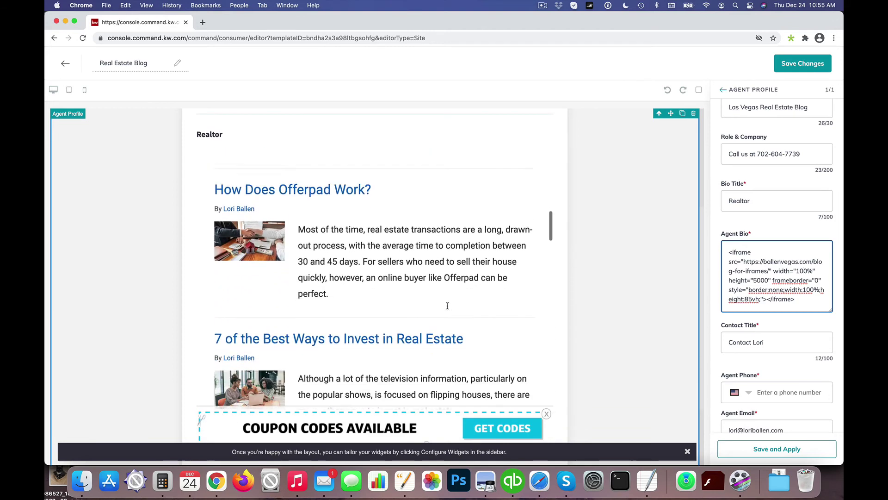
scroll(447, 306, down, 10)
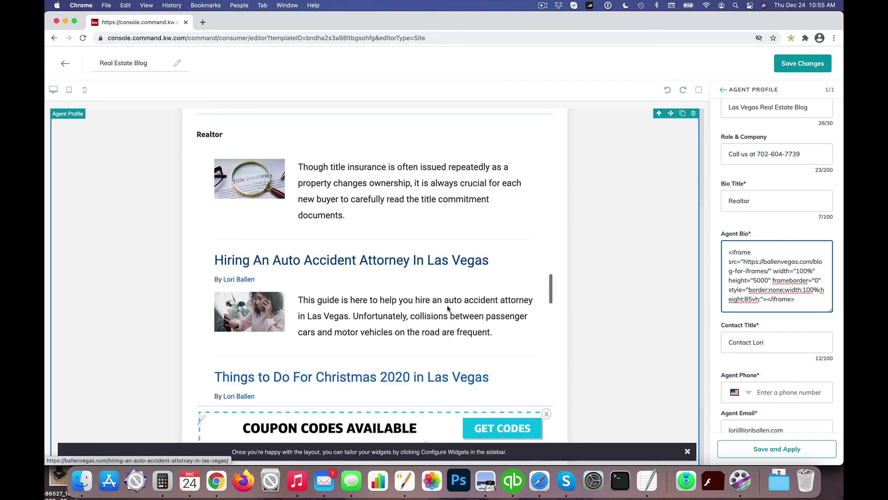
scroll(447, 305, down, 10)
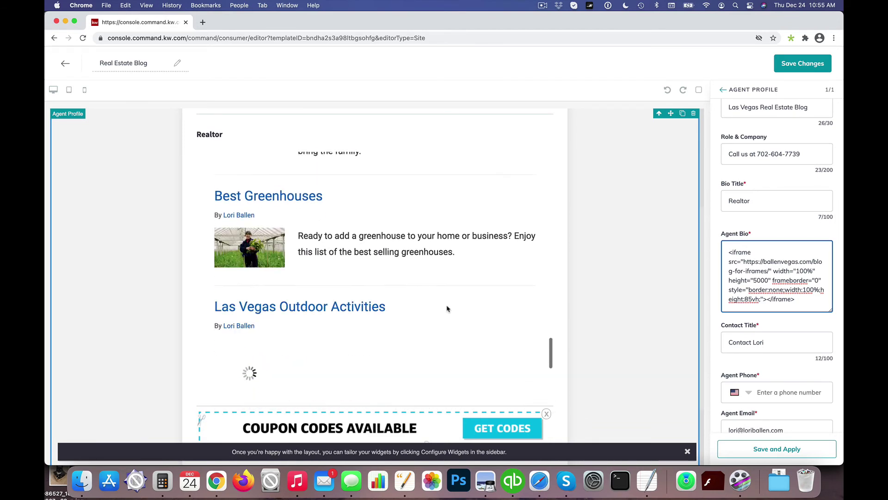
scroll(447, 308, down, 10)
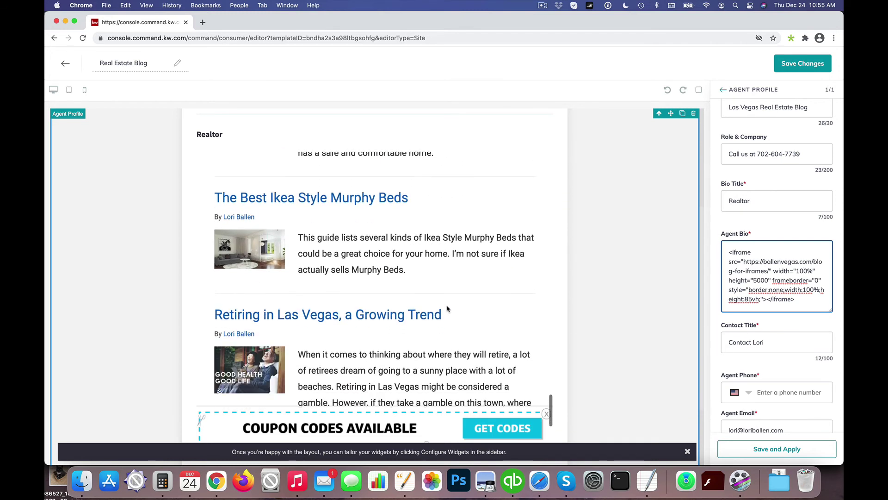
scroll(448, 309, down, 5)
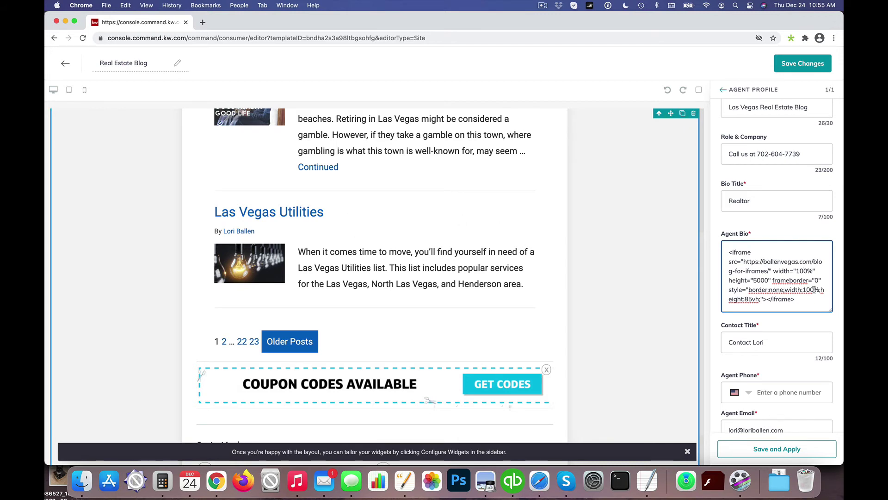
double_click(790, 280)
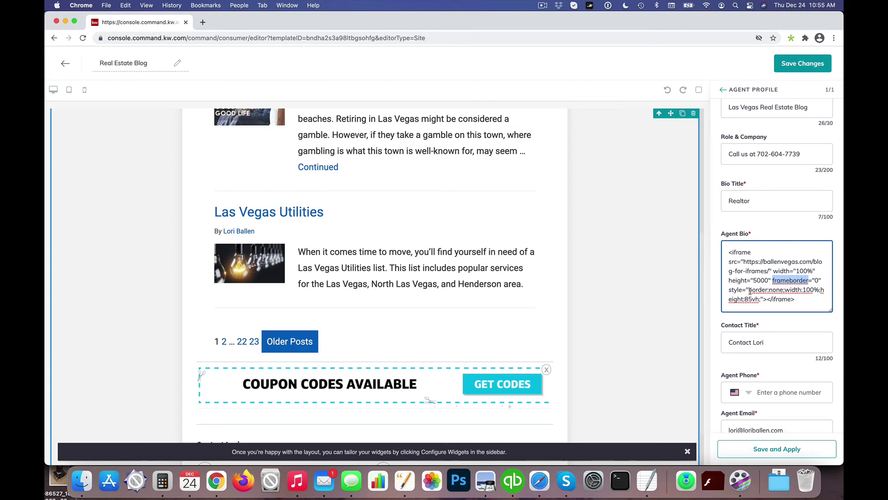
drag(749, 290, 815, 290)
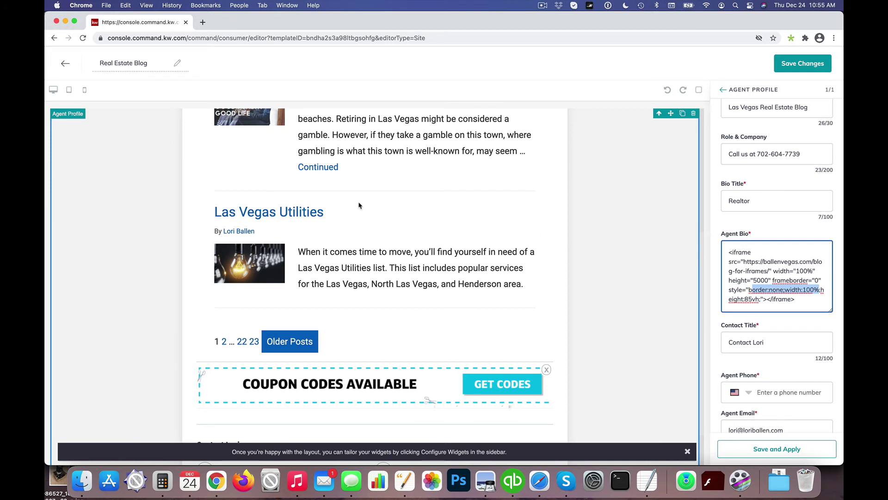
click(768, 291)
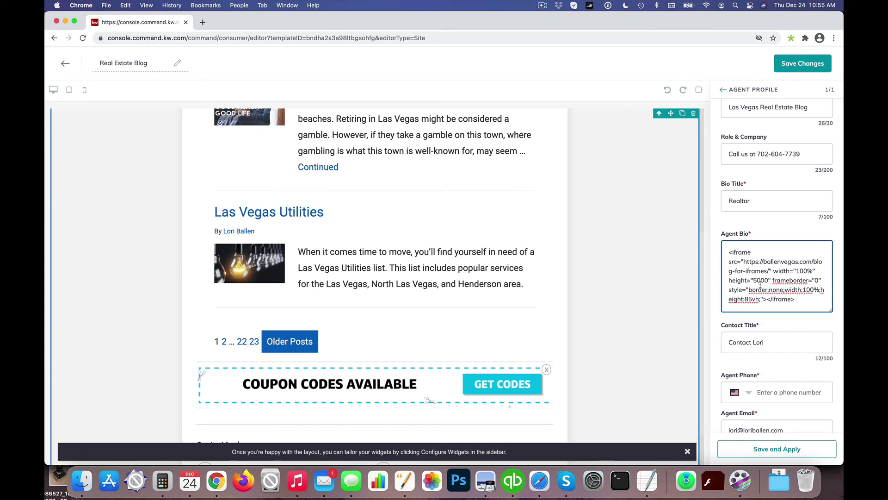
drag(729, 254, 797, 299)
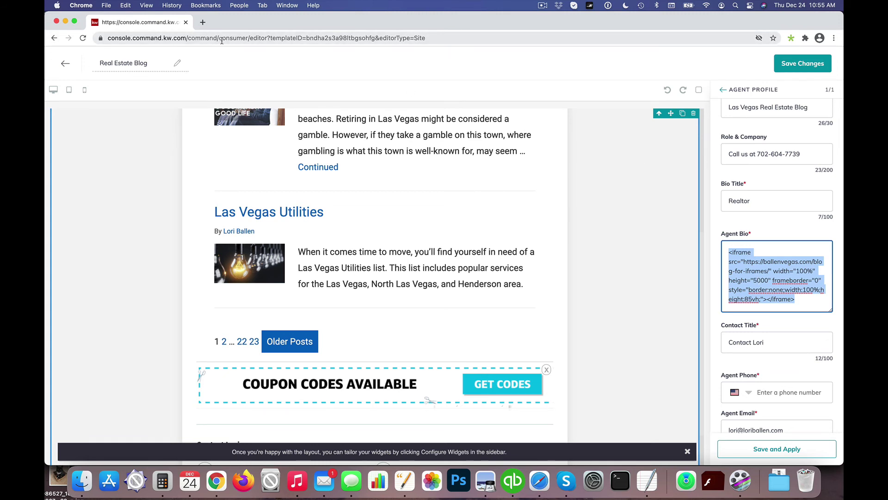
Step: Open ballenvegas.kw.com in a new tab and go to its Real Estate Blog page
click(203, 22)
text(ballen)
key(Return)
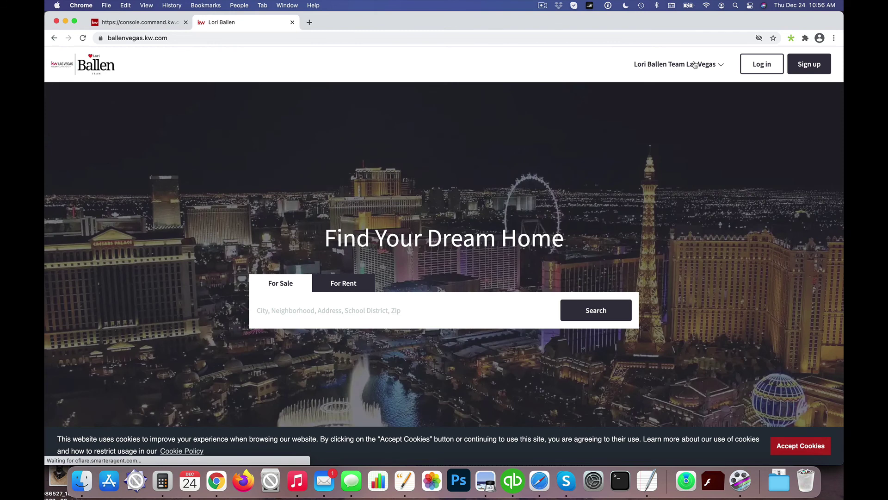
click(676, 64)
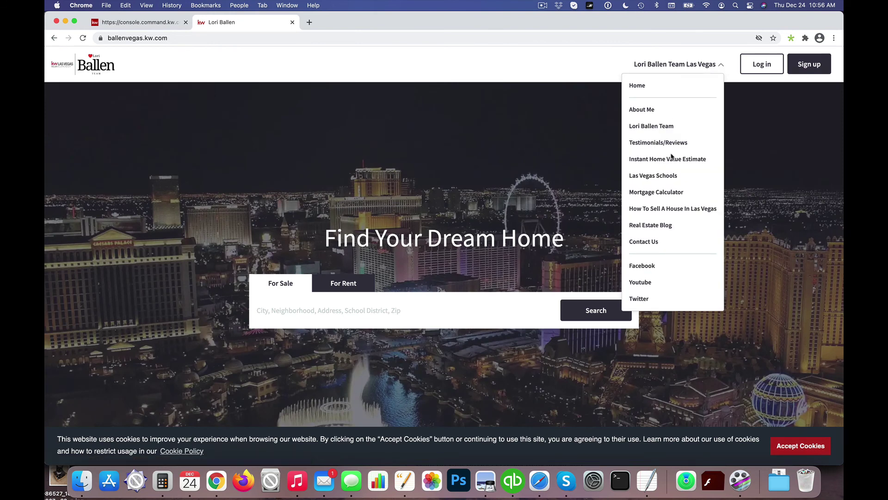
click(665, 224)
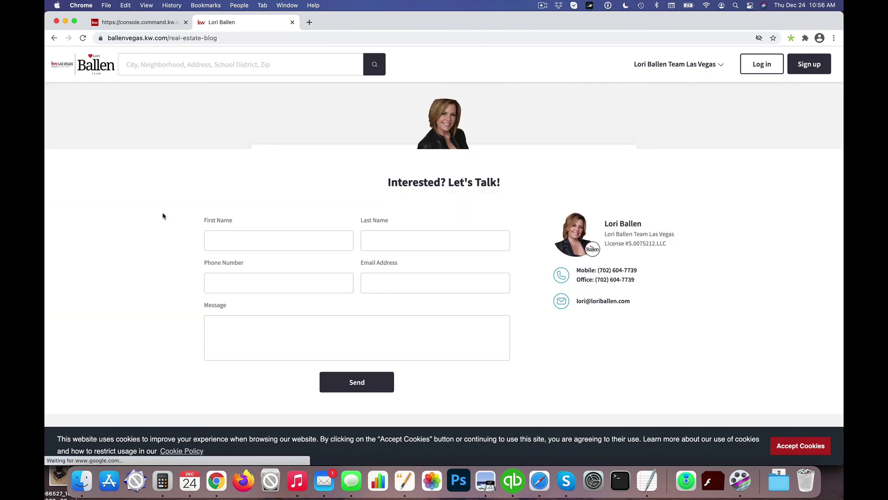
Step: Scroll through the Las Vegas Real Estate Blog page to confirm the embedded post feed
scroll(185, 211, down, 5)
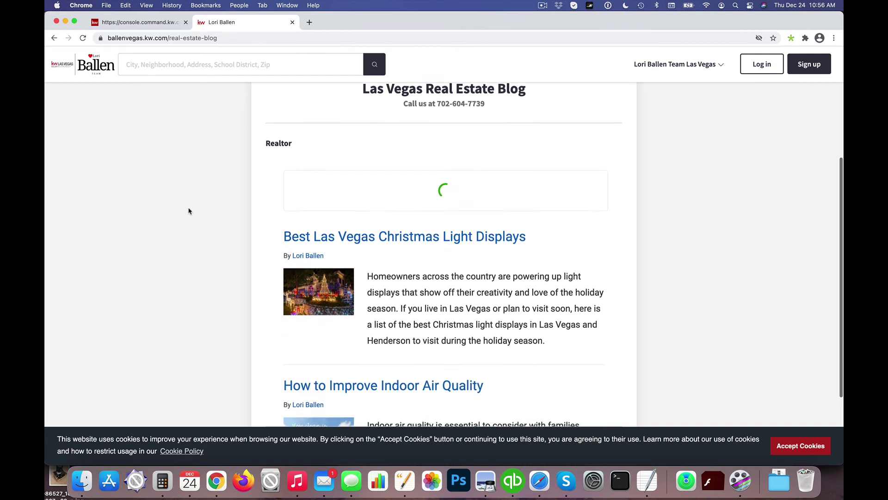
scroll(504, 203, down, 9)
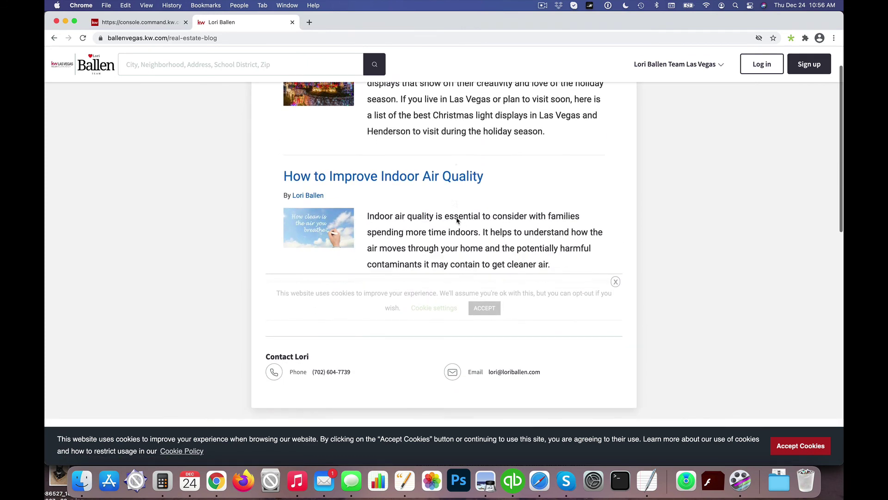
scroll(504, 204, down, 12)
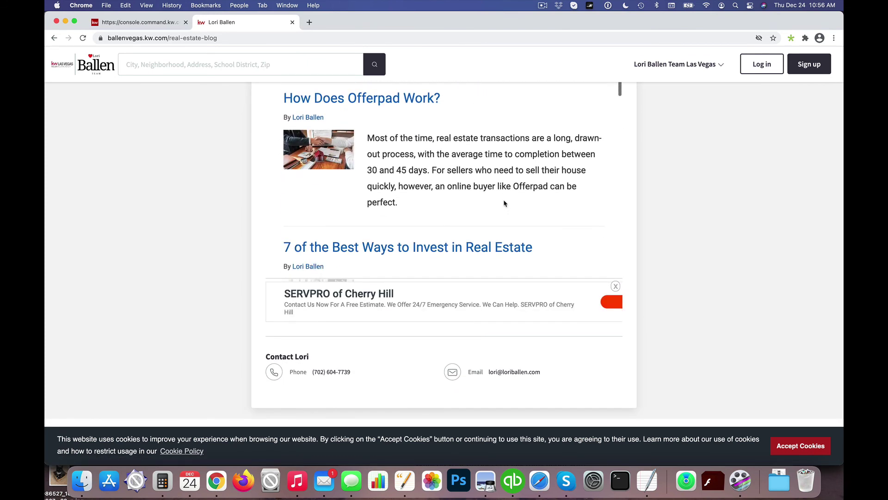
scroll(504, 205, down, 10)
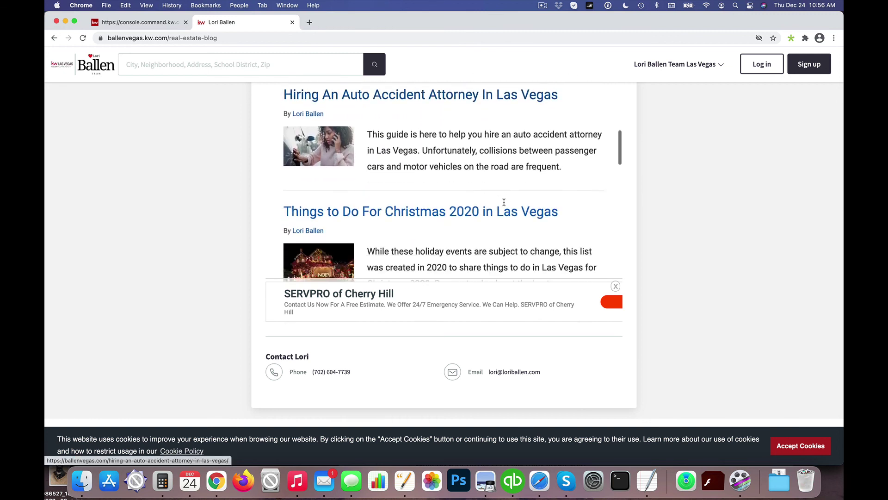
scroll(504, 205, down, 8)
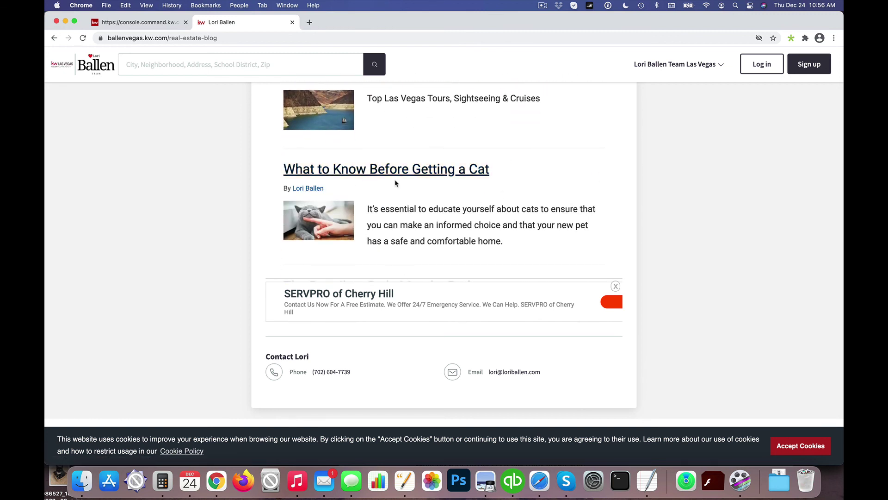
scroll(427, 186, down, 5)
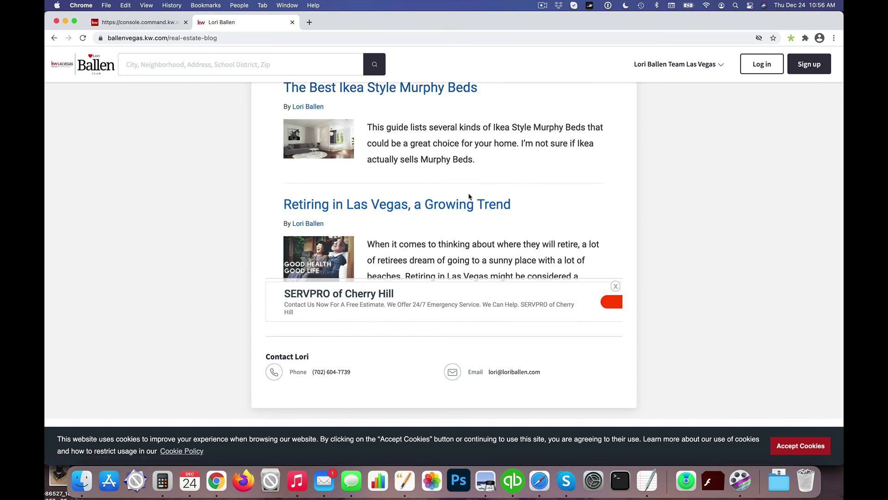
scroll(515, 193, down, 10)
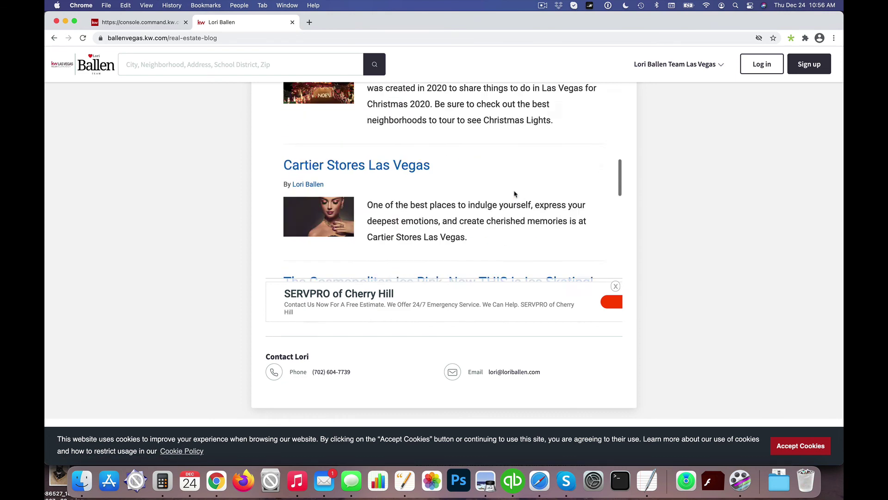
scroll(515, 194, up, 6)
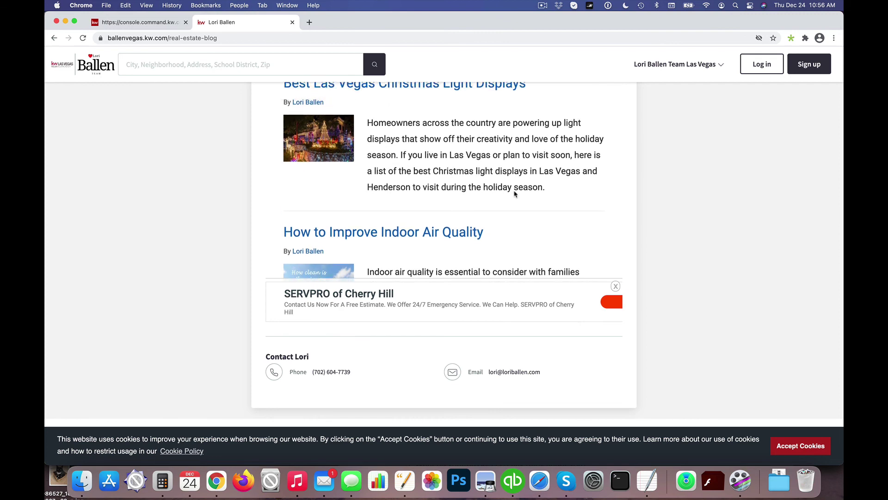
scroll(212, 189, up, 2)
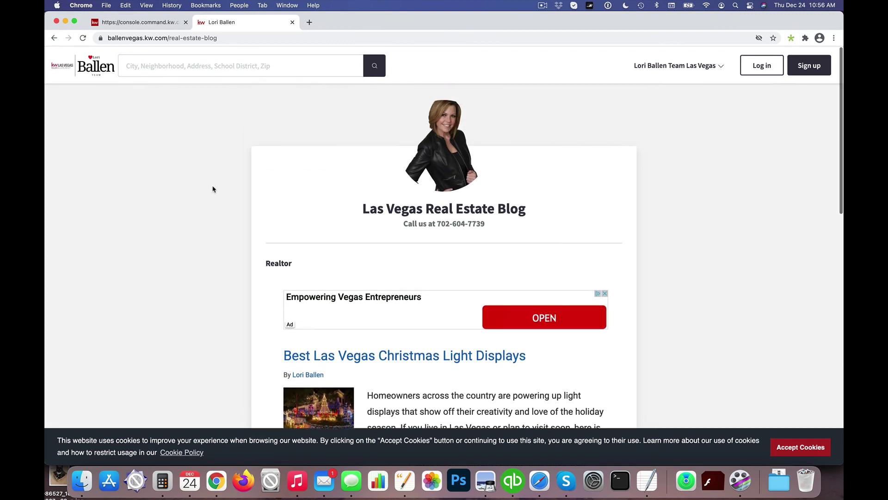